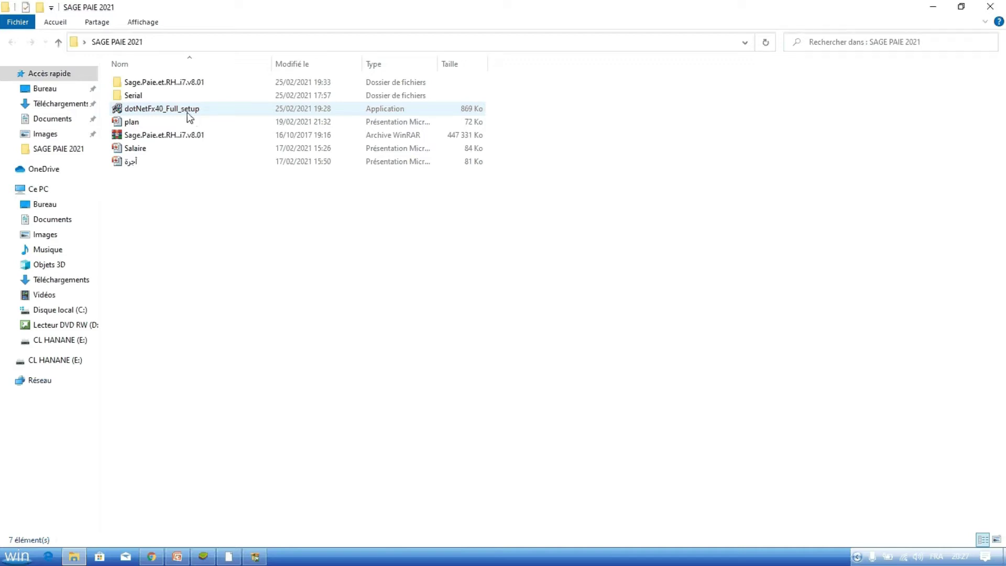
Run the setup application on the SQLFULL_ENU DVD drive (D:) as administrator
mouse_move(184, 111)
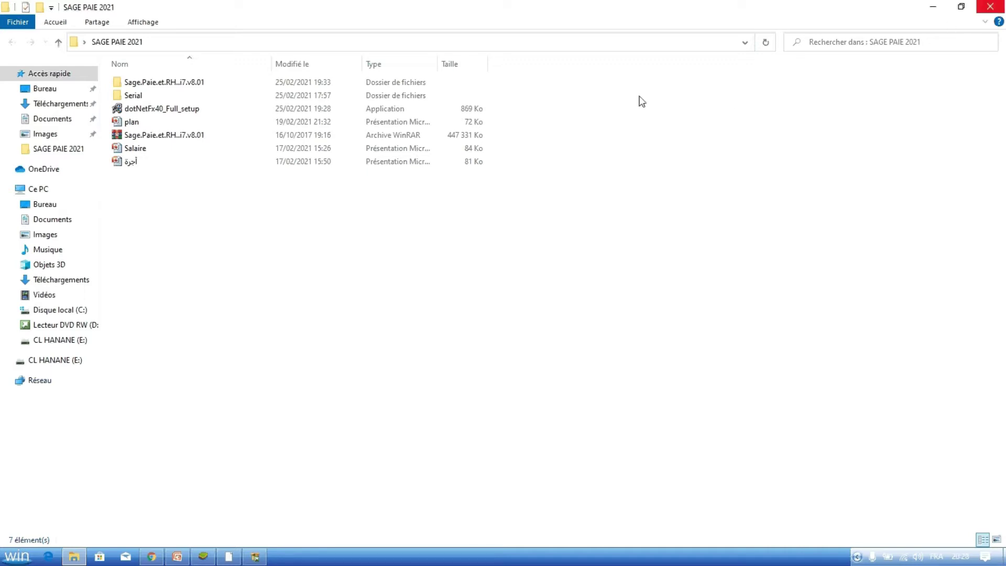
click(85, 328)
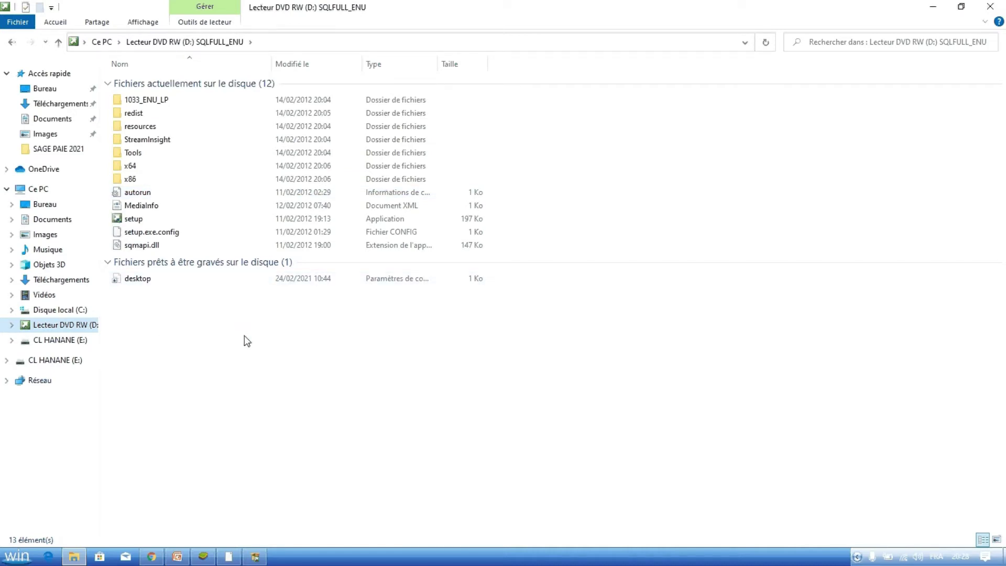
right_click(119, 220)
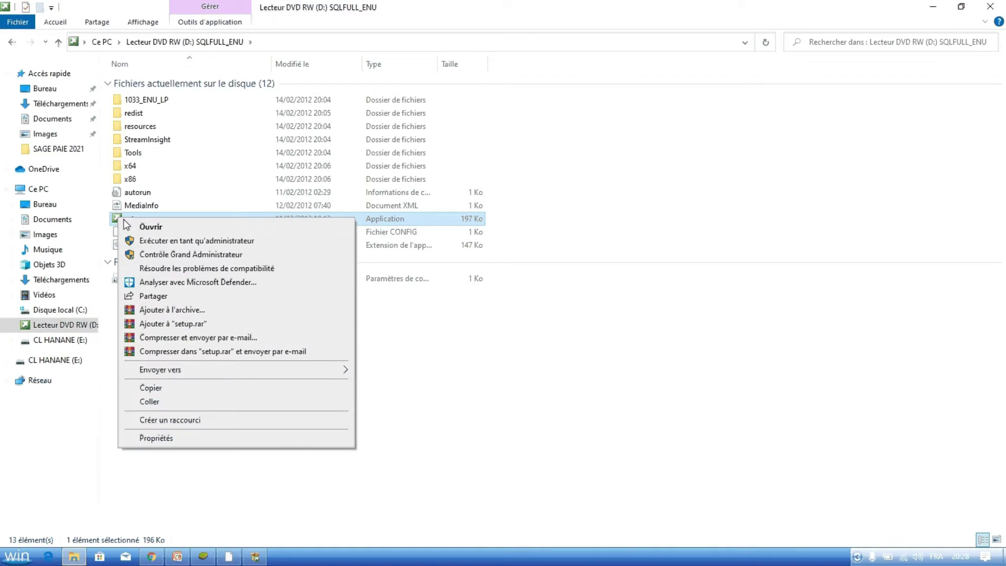
click(191, 242)
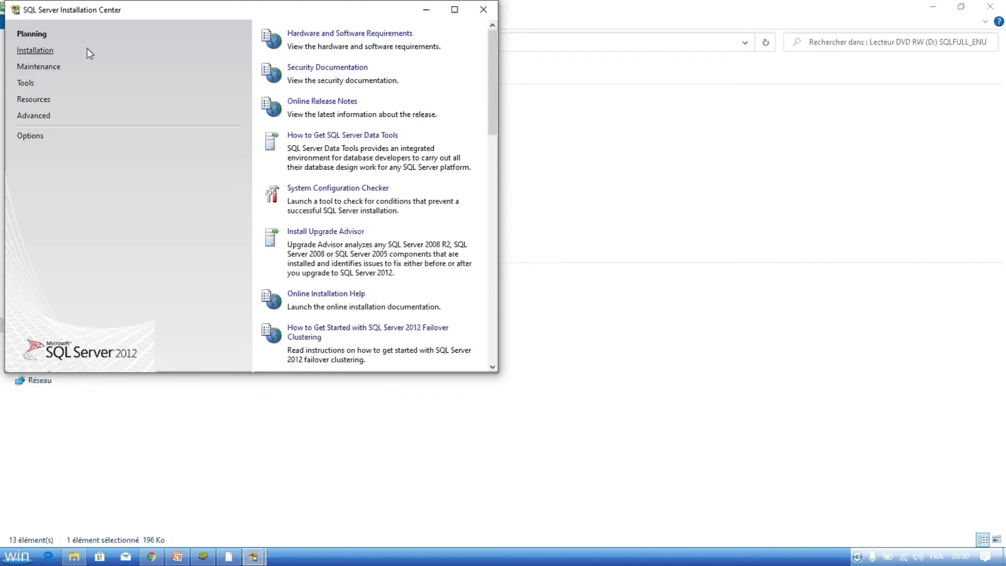
Start a new SQL Server stand-alone installation and continue past the setup support rules check
click(49, 50)
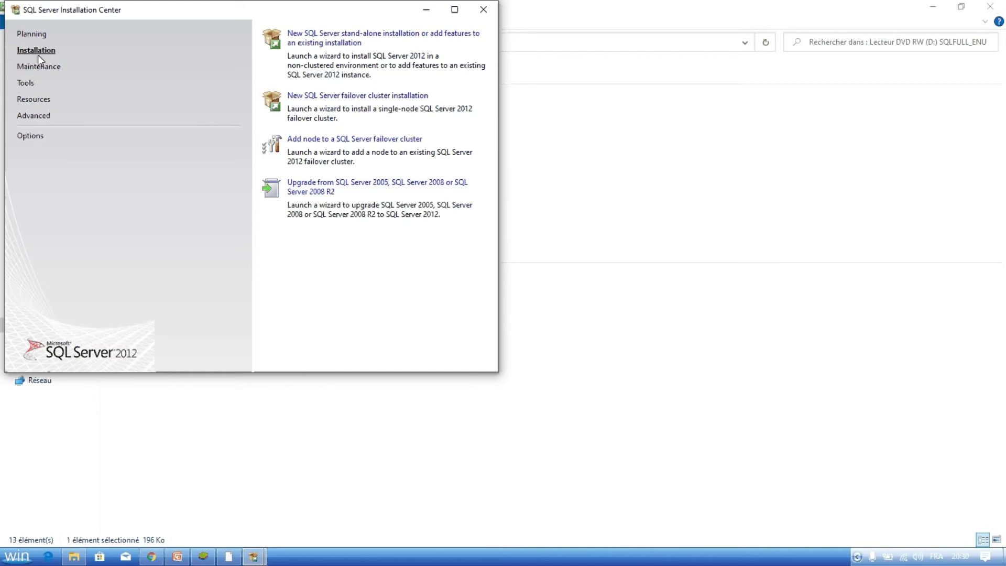
click(316, 40)
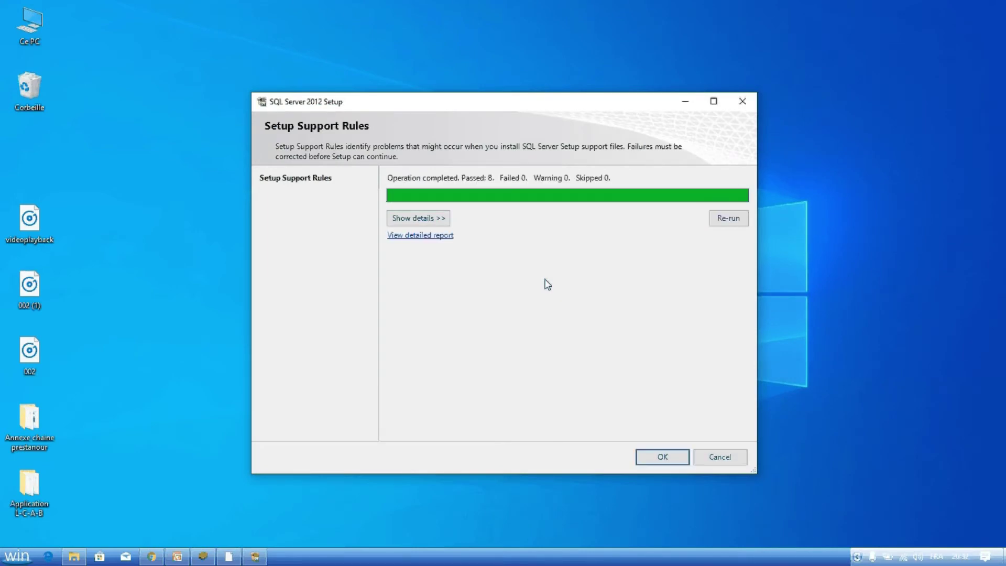
click(651, 458)
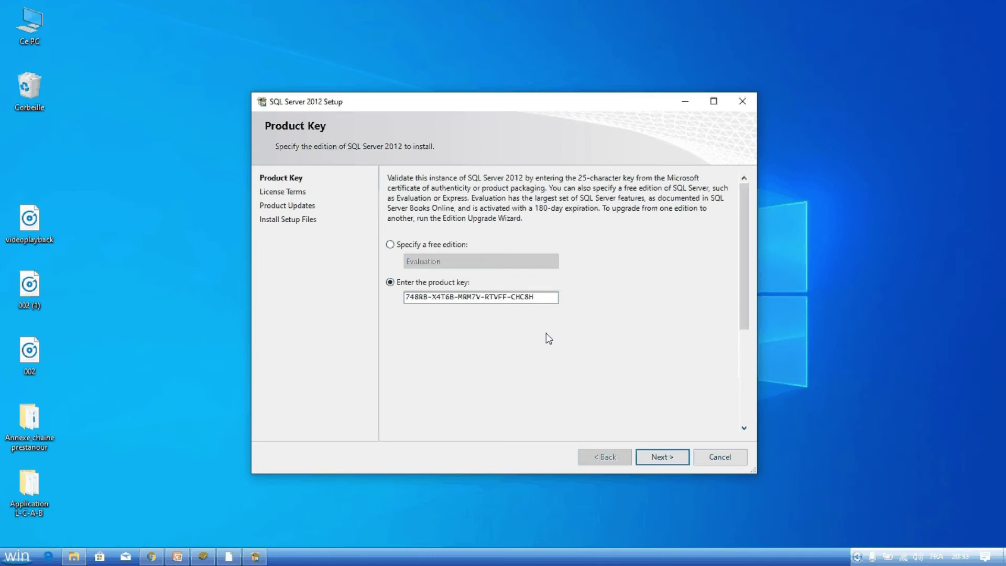
Keep the prefilled product key, accept the license terms and include the SQL Server product updates
click(657, 458)
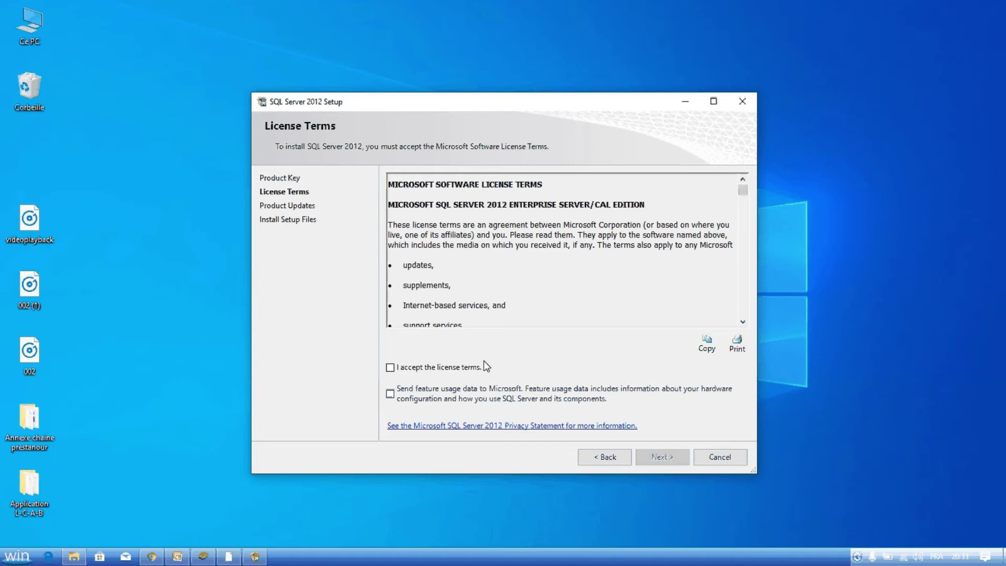
click(452, 369)
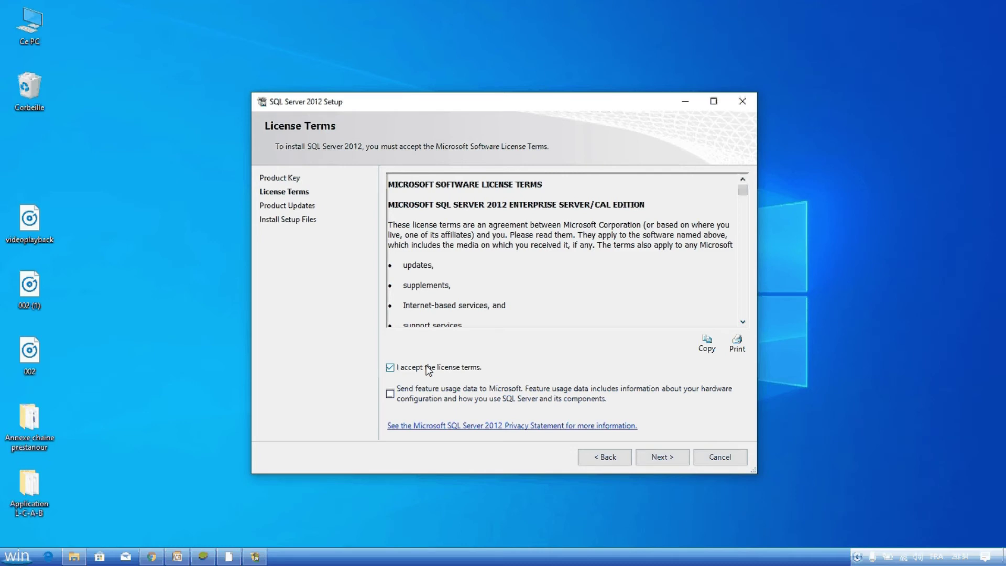
click(662, 457)
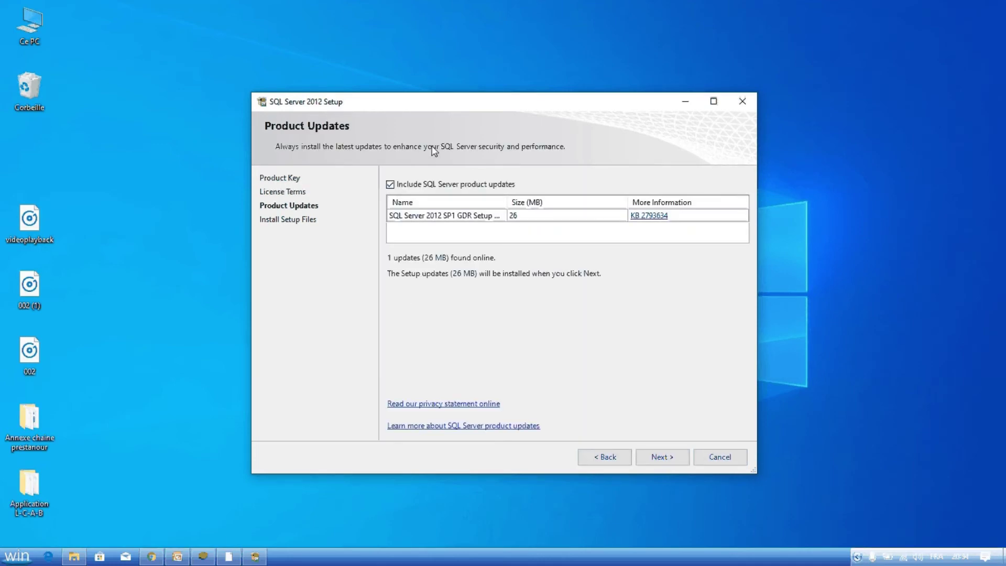
click(663, 459)
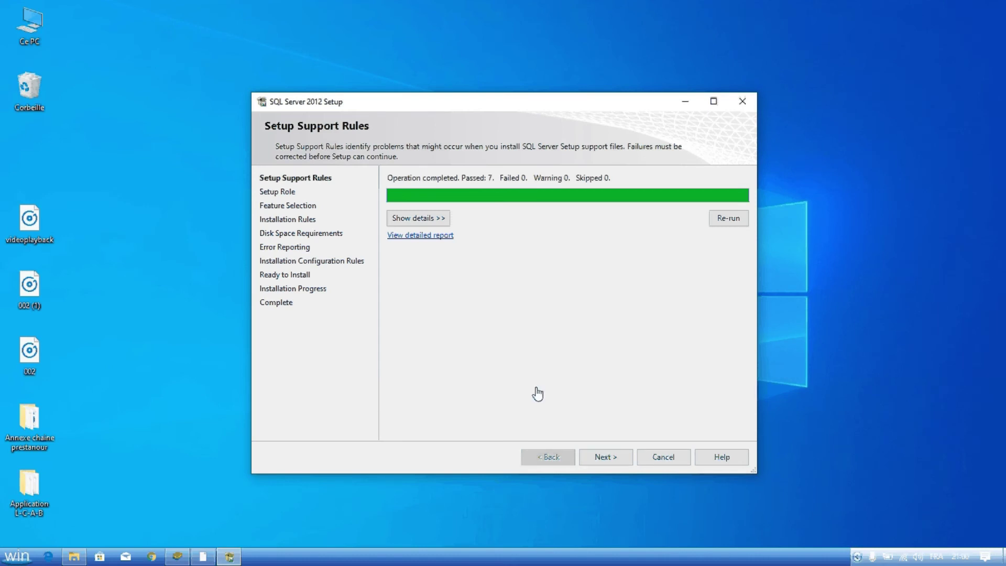
Keep the SQL Server Feature Installation role and select all features for installation
click(592, 458)
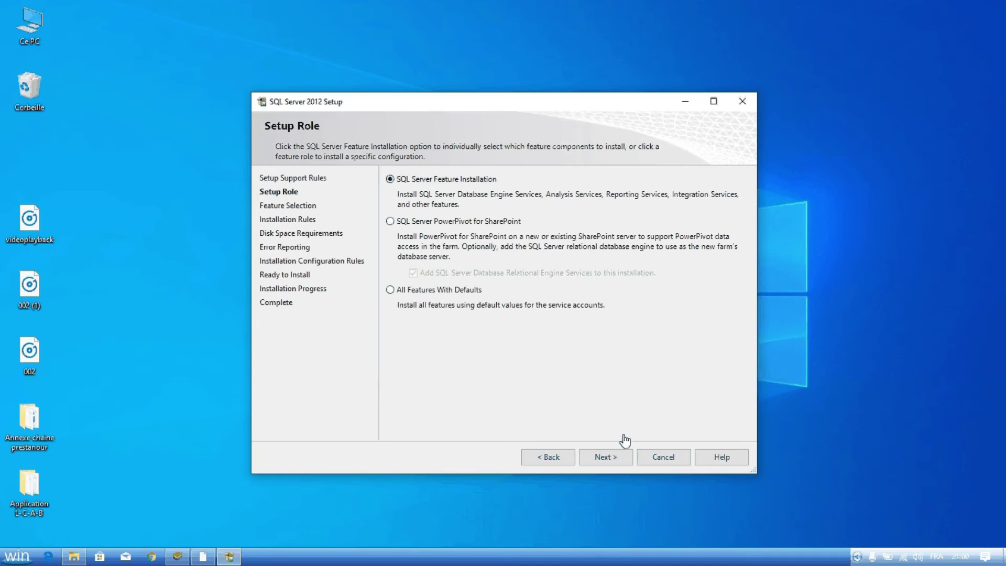
click(607, 457)
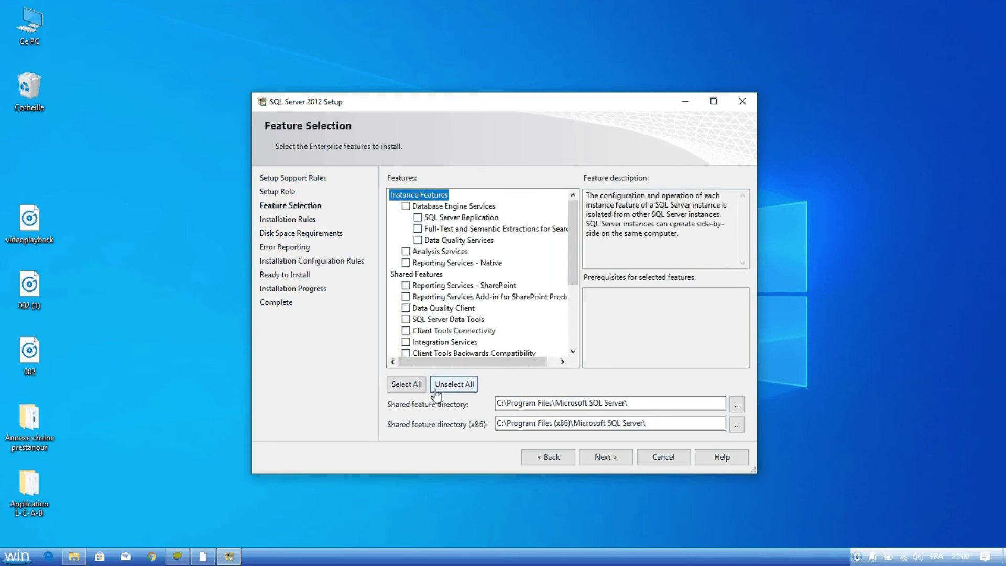
click(407, 384)
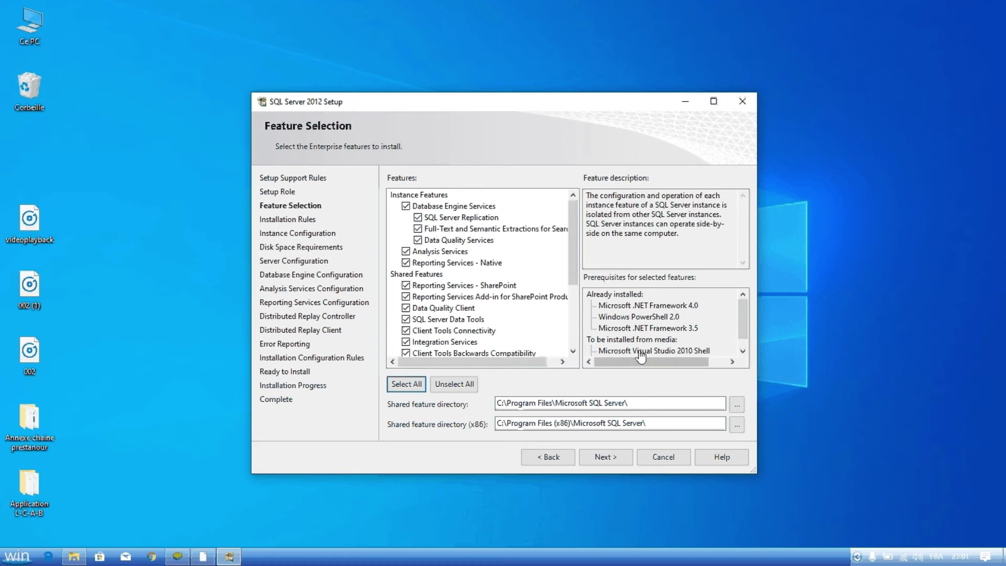
click(620, 464)
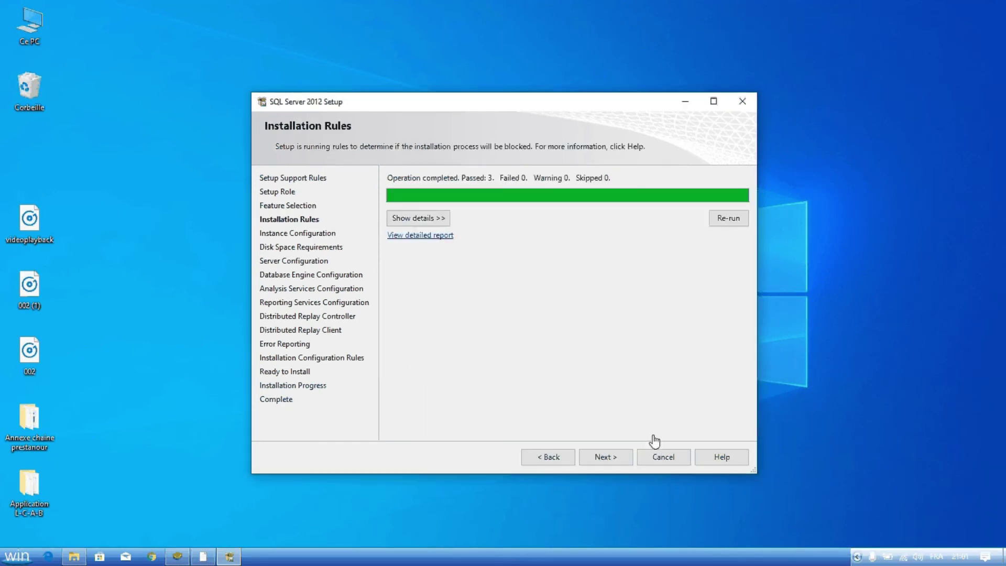
Keep the default instance with instance ID MSSQLSERVER and continue through the disk space requirements
click(617, 459)
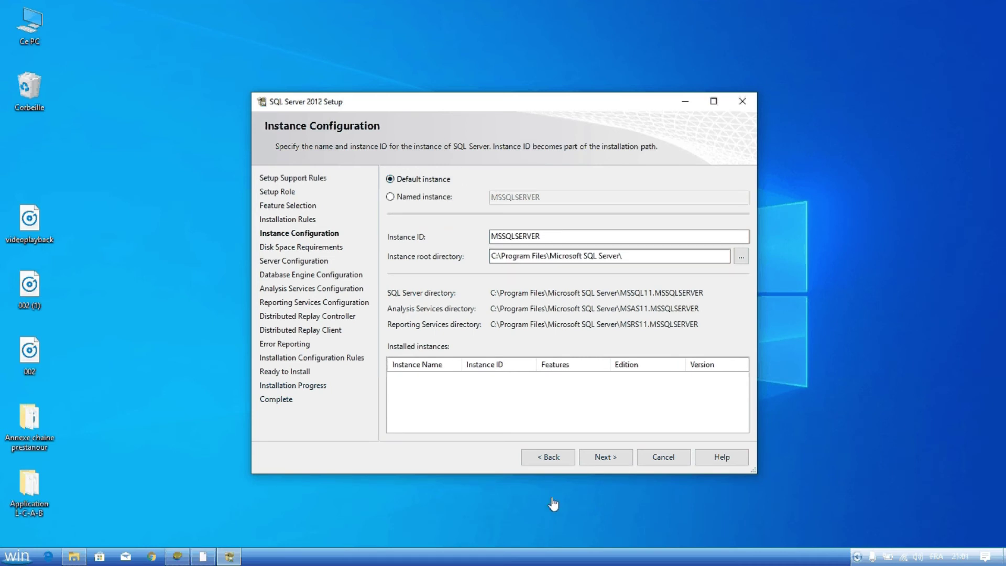
click(614, 463)
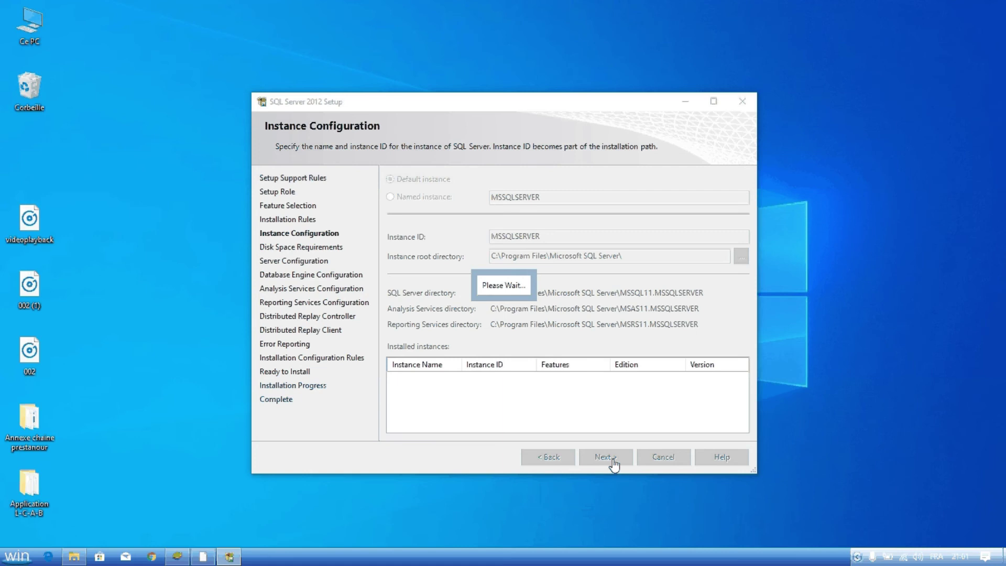
click(612, 461)
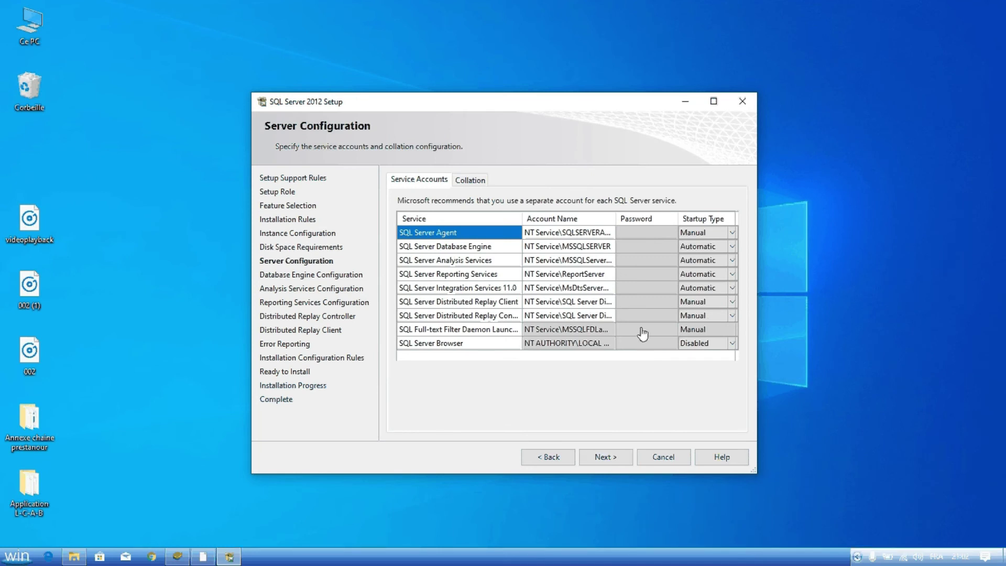
Check the collation settings and keep the default service accounts in the server configuration
click(479, 185)
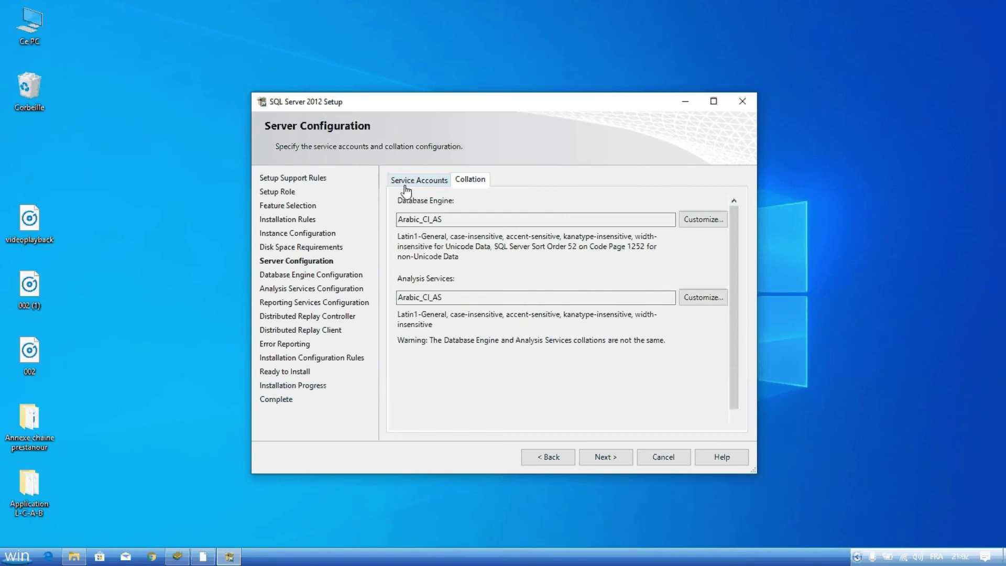
click(406, 190)
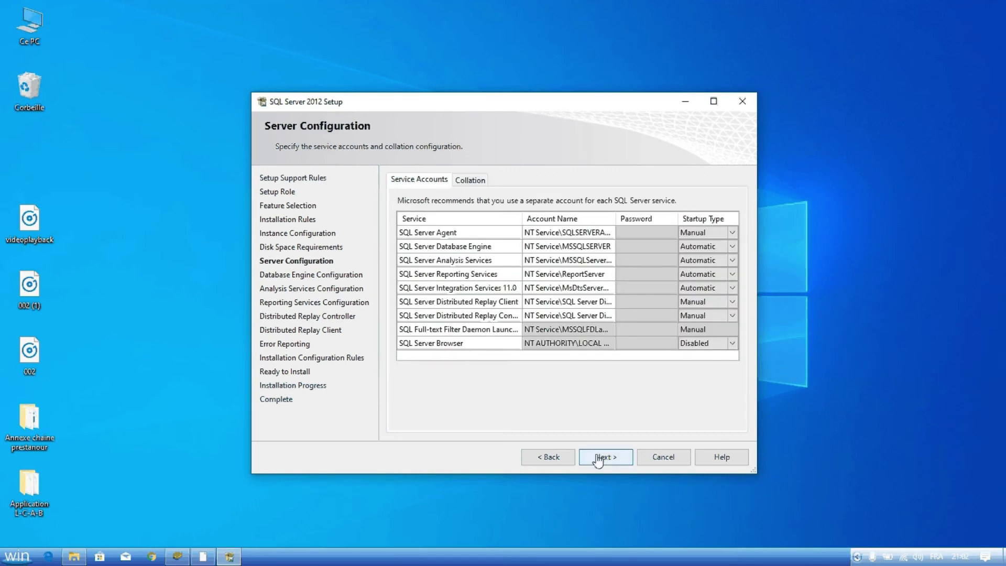
click(612, 463)
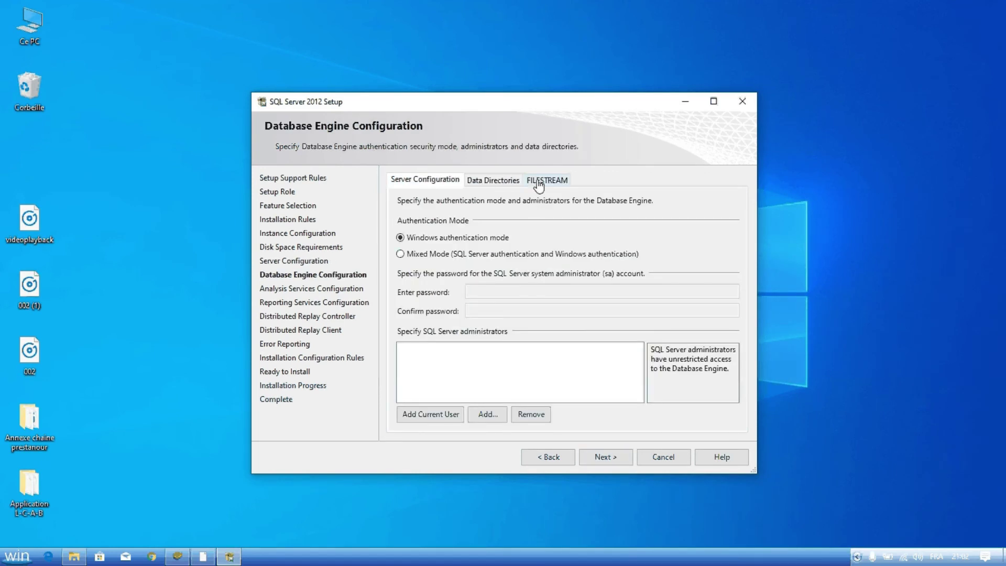
Enable FILESTREAM for Transact-SQL and file I/O access, and add the current user as SQL Server administrator with Windows authentication mode
click(541, 184)
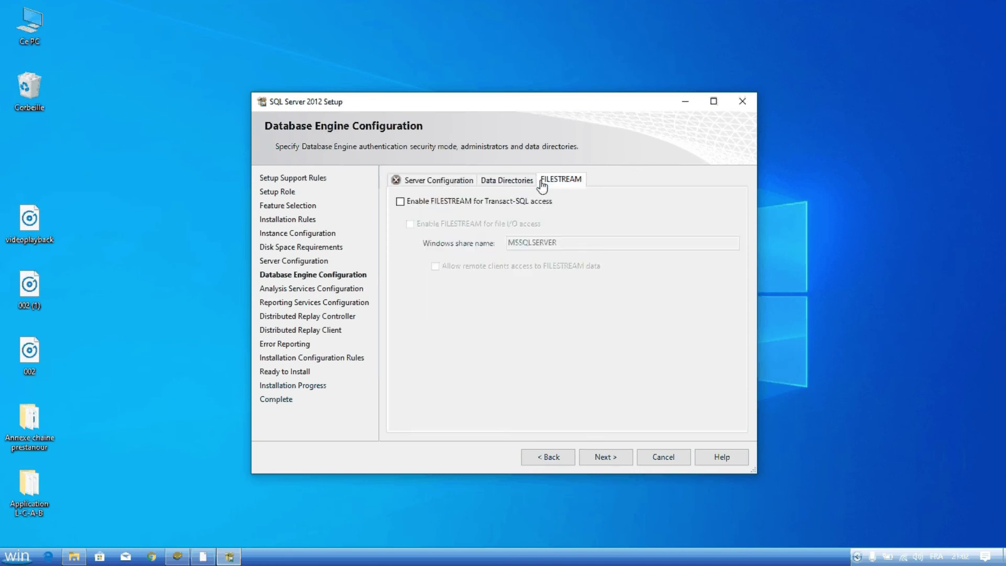
click(439, 204)
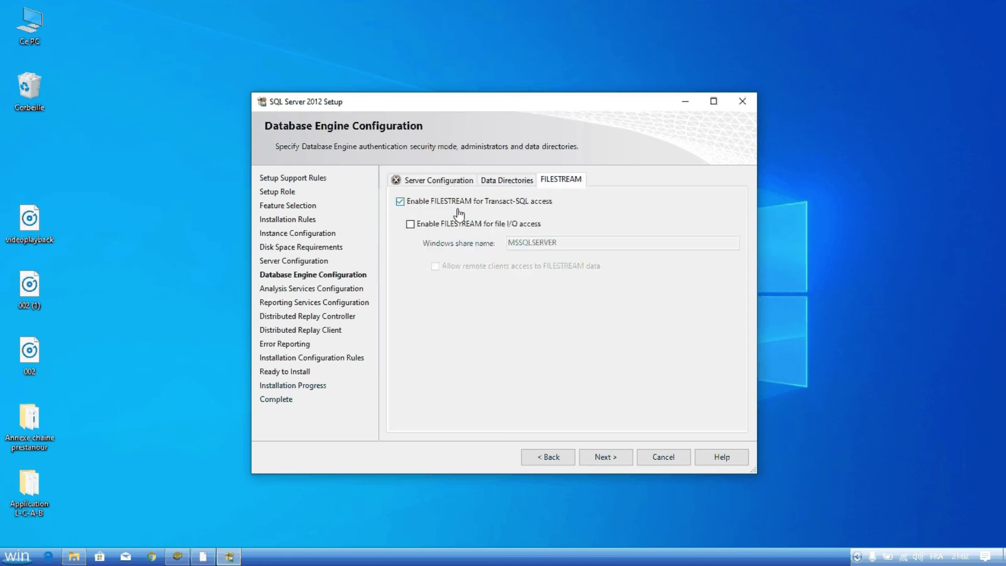
click(450, 225)
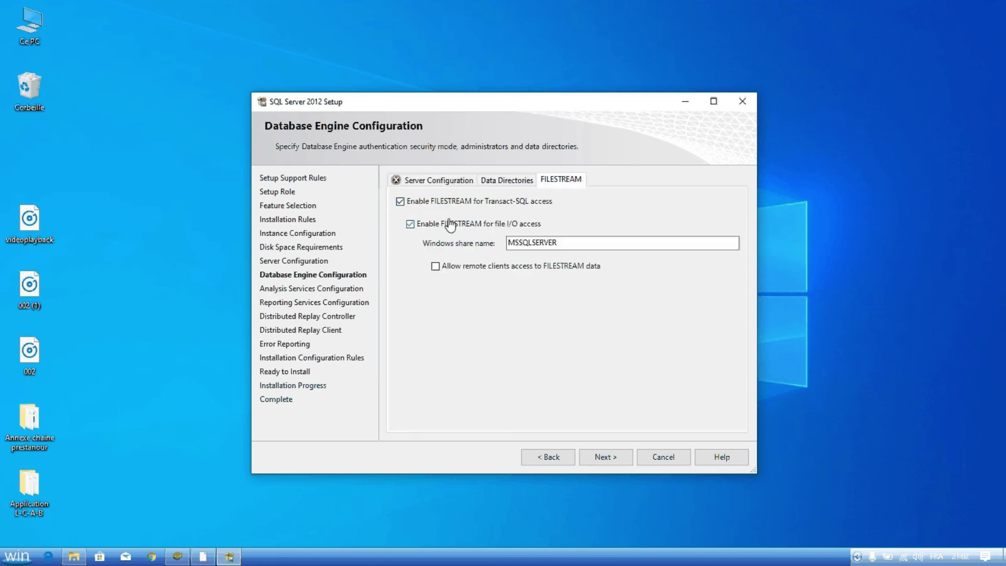
click(439, 181)
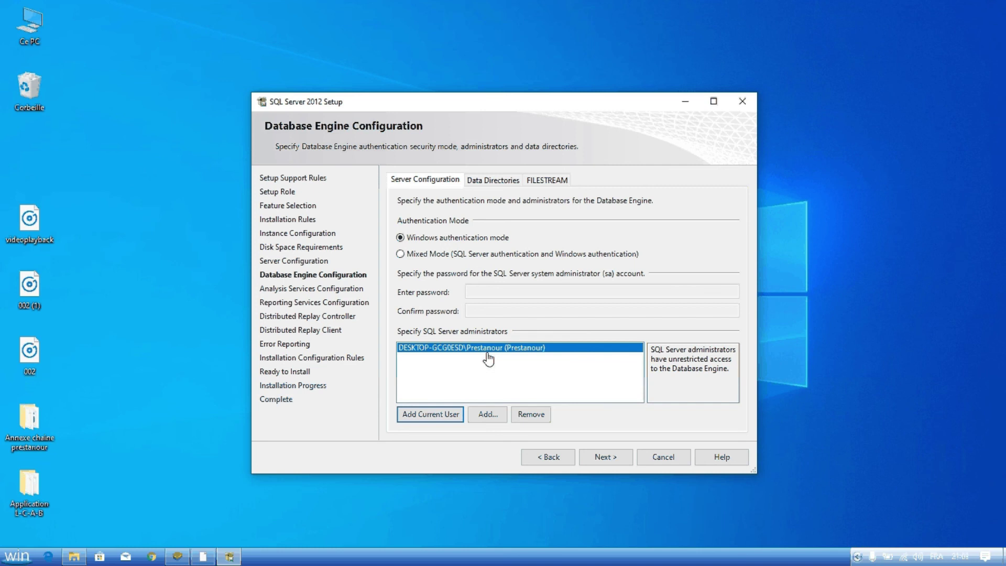
click(613, 460)
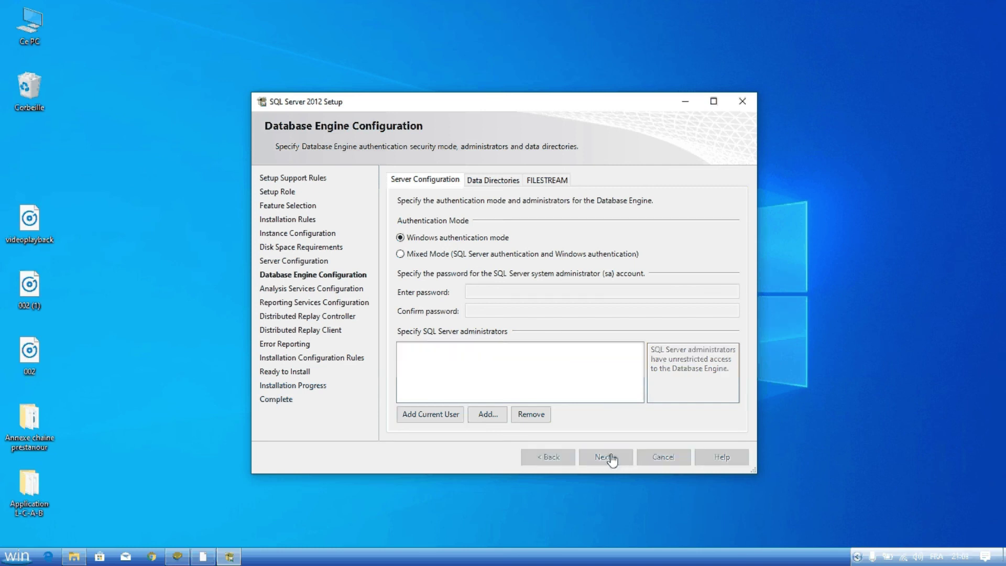
Add the current user as Analysis Services administrator and keep the Install and configure mode for Reporting Services
click(446, 416)
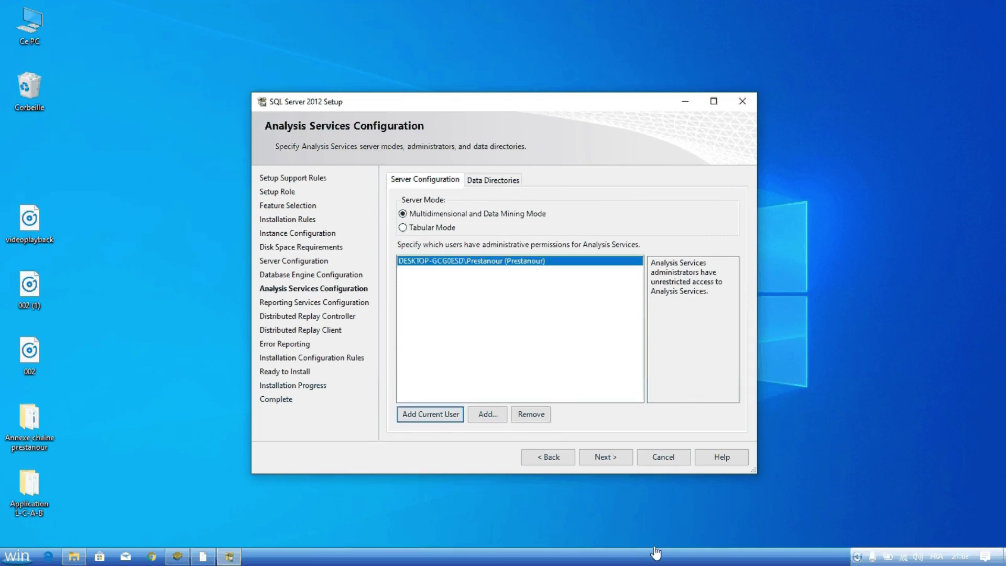
click(606, 457)
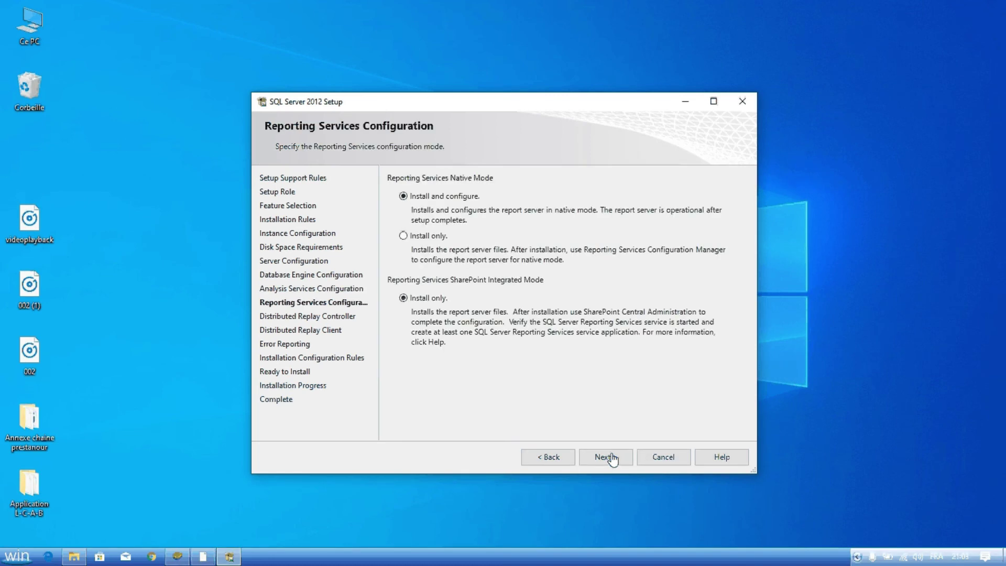
click(611, 457)
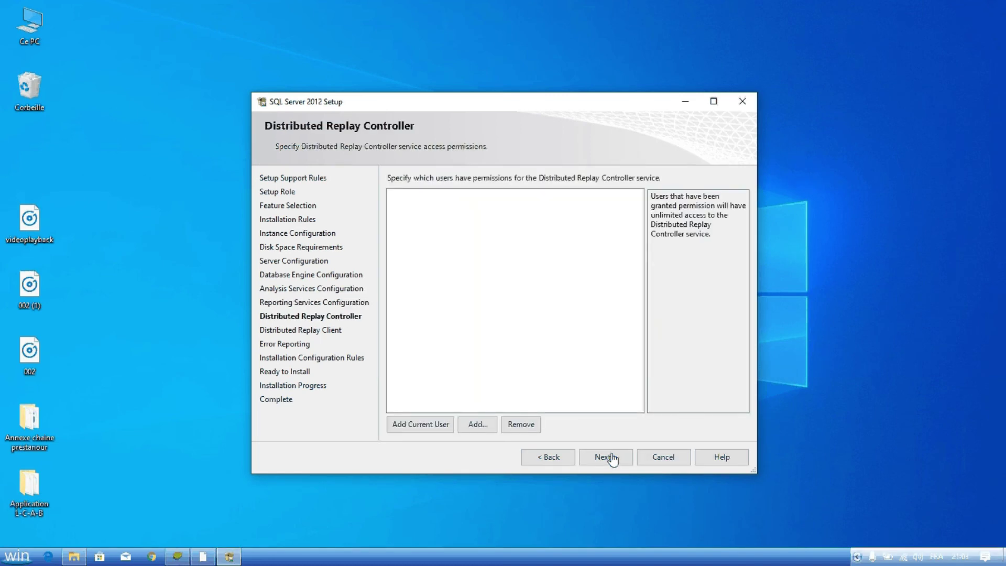
Grant the current user Distributed Replay Controller permissions and keep the default Distributed Replay Client directories
click(420, 424)
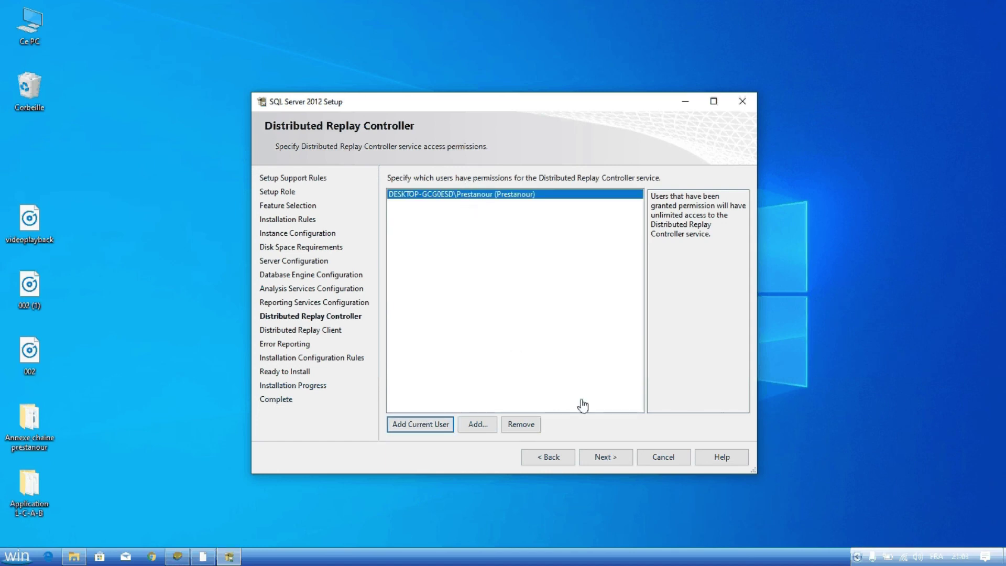
click(604, 458)
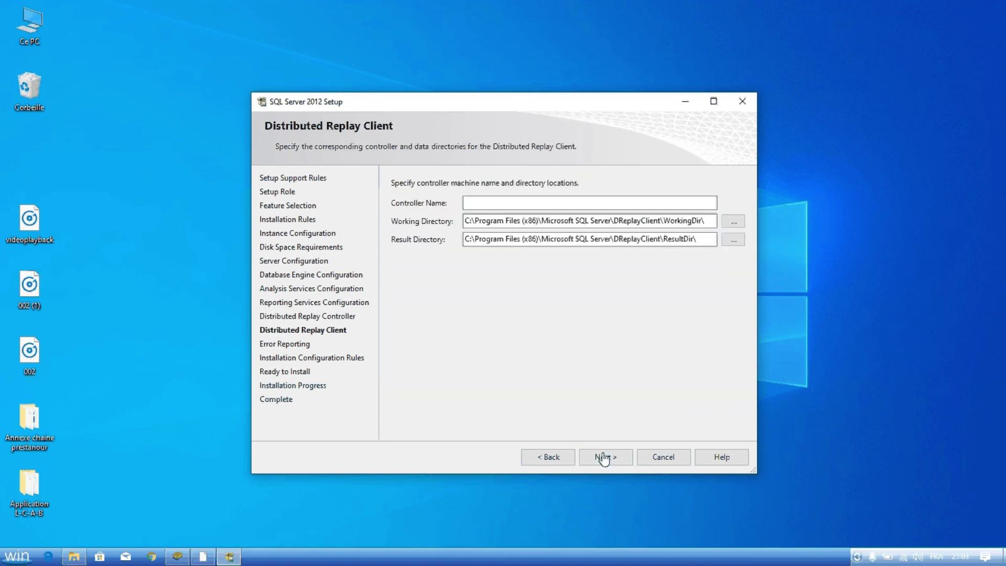
click(608, 464)
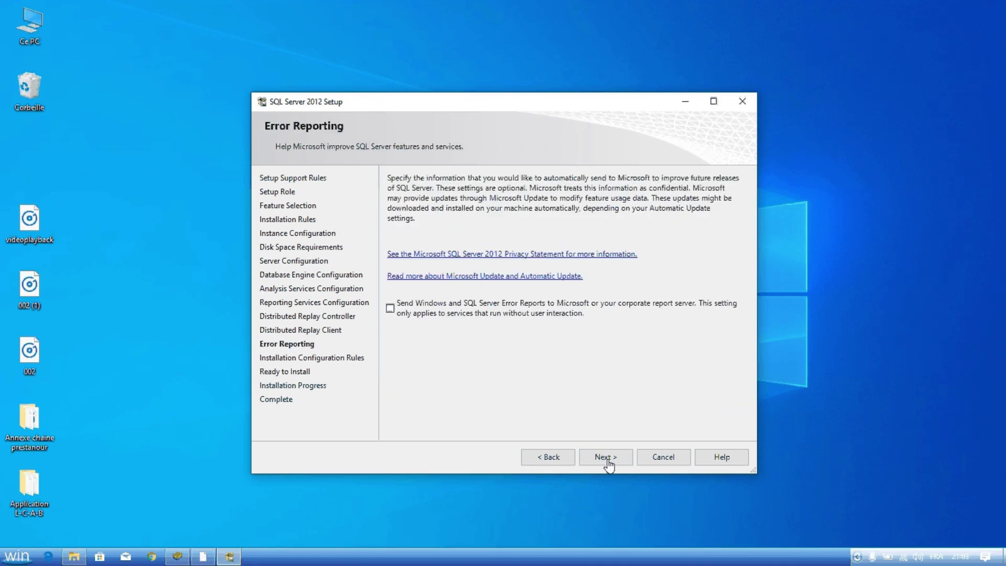
Leave error reporting off, install SQL Server 2012 with the chosen configuration and close the setup wizard
click(607, 461)
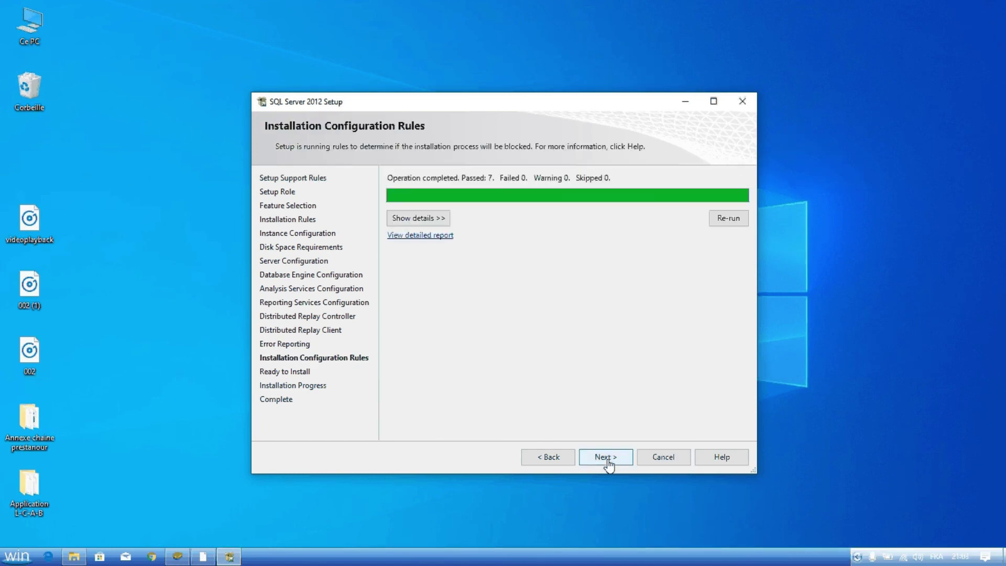
click(606, 460)
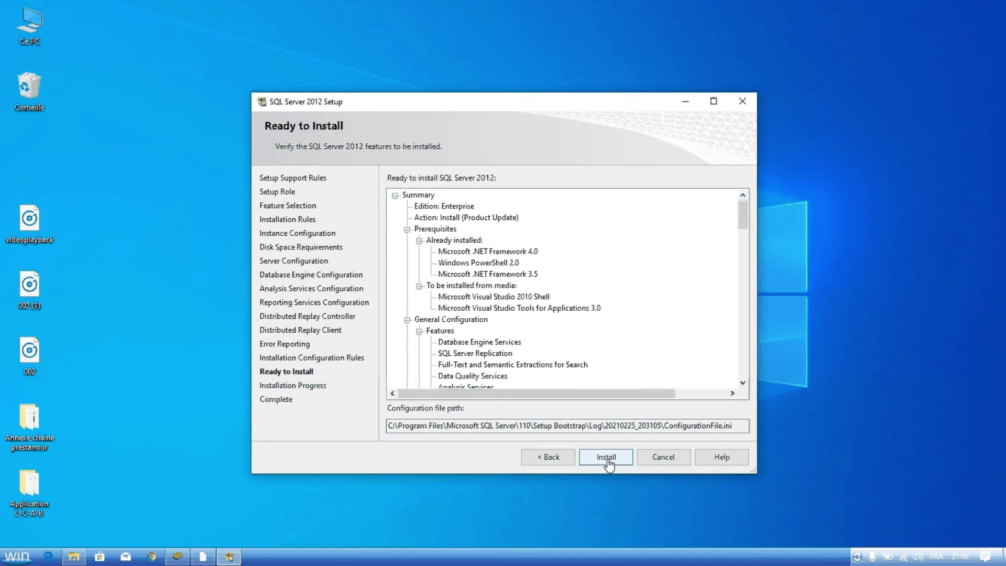
click(607, 460)
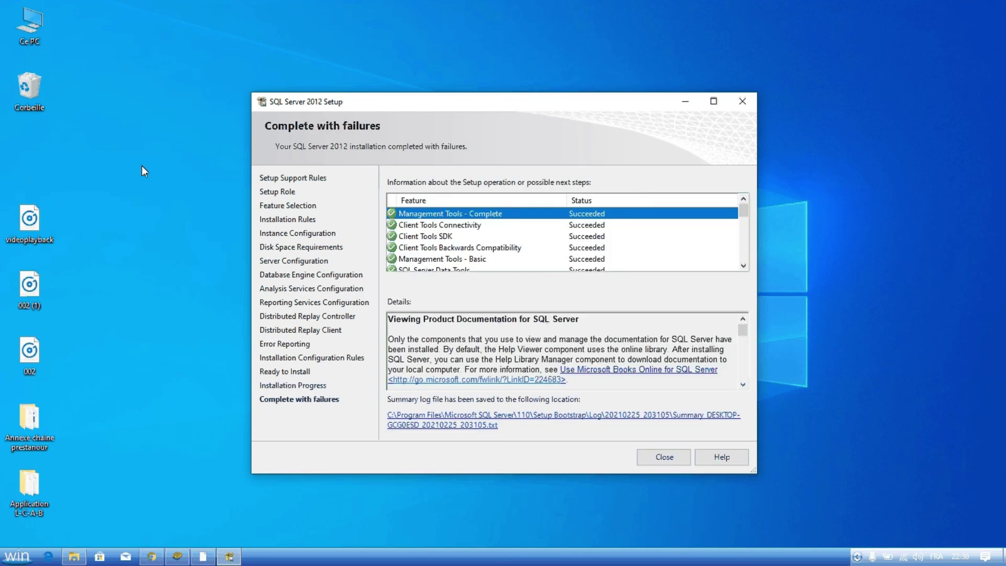
click(667, 458)
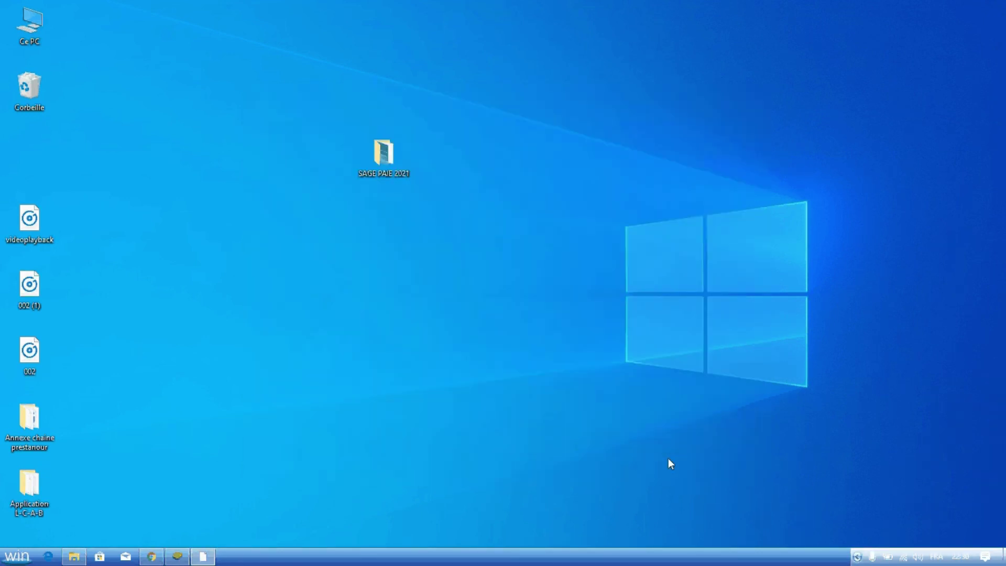